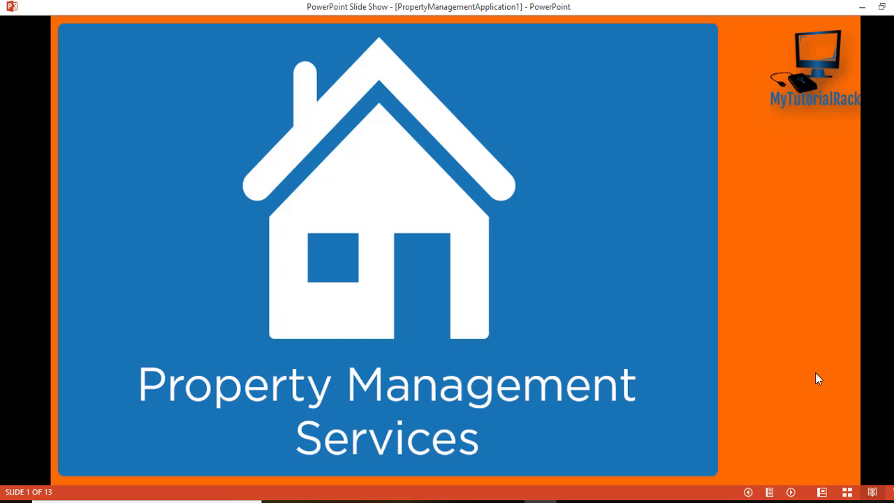
Switch from the slide show to Salesforce, open Setup and decline the improved Setup tour
click(816, 374)
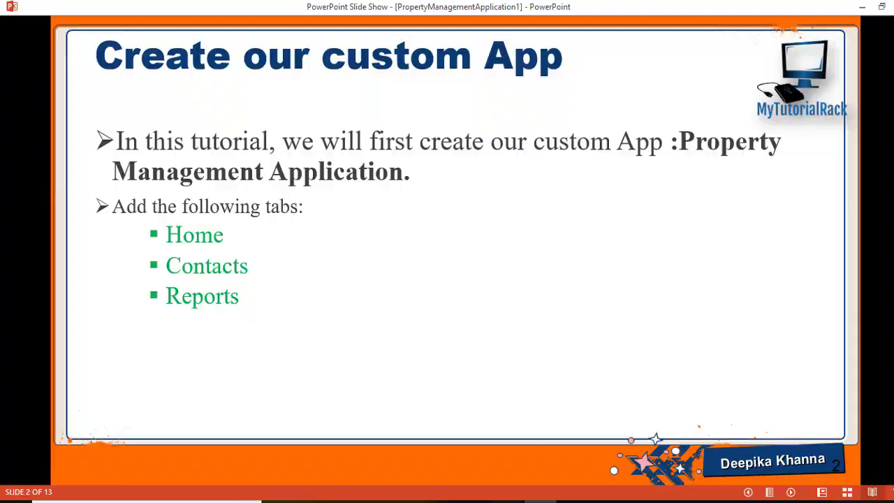
key(alt+Tab)
click(748, 70)
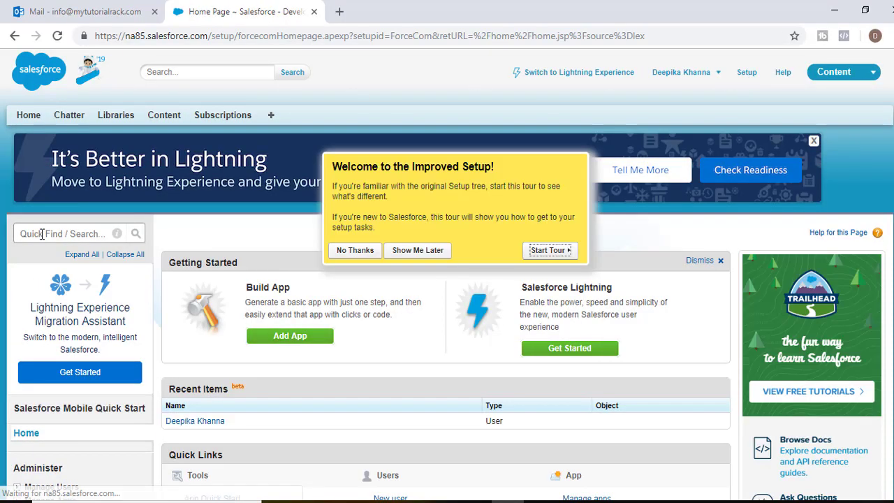
click(351, 252)
Search Setup for "app" and open the Apps page under Build > Create
click(102, 235)
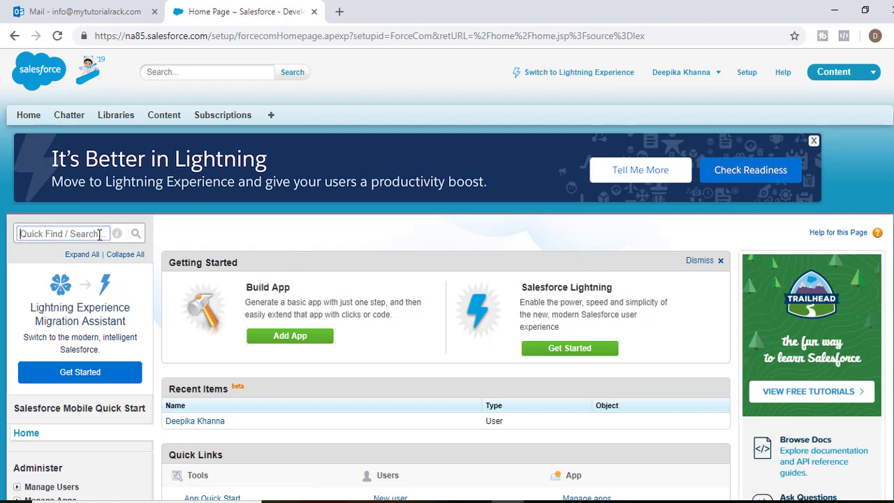
text(app)
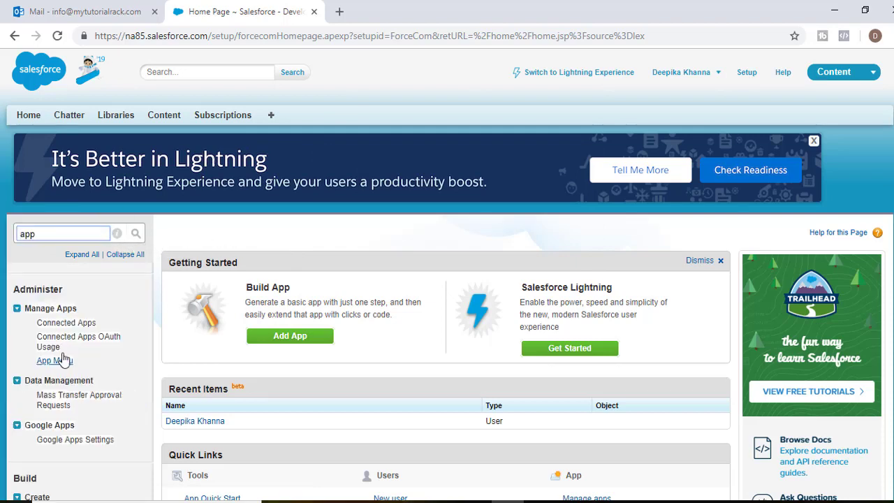
scroll(48, 362, down, 3)
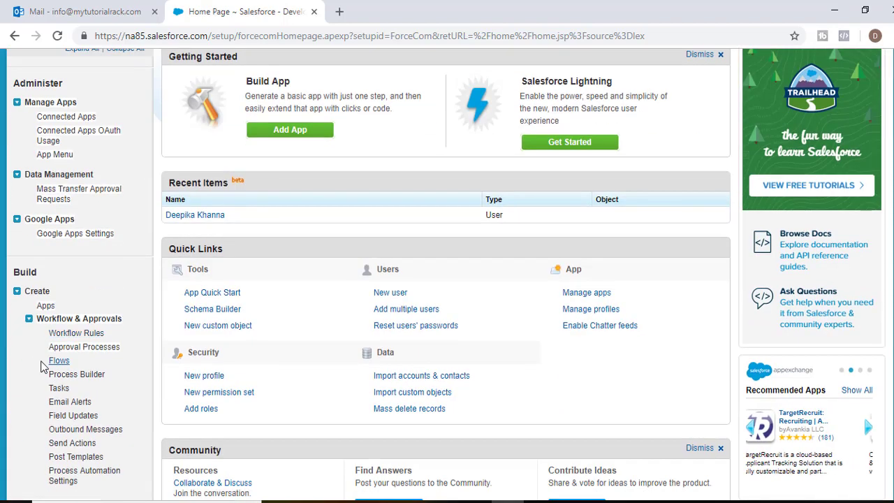
click(45, 308)
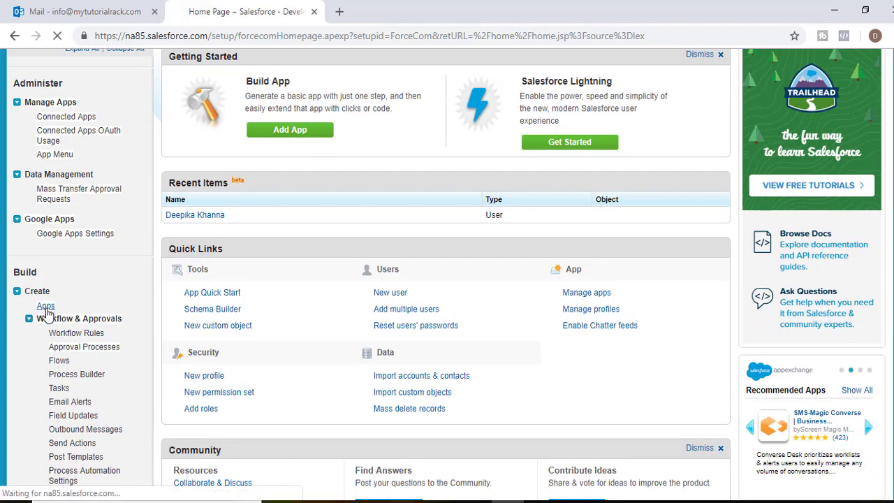
Start a new app of the type Custom app and continue to its details
scroll(413, 313, down, 2)
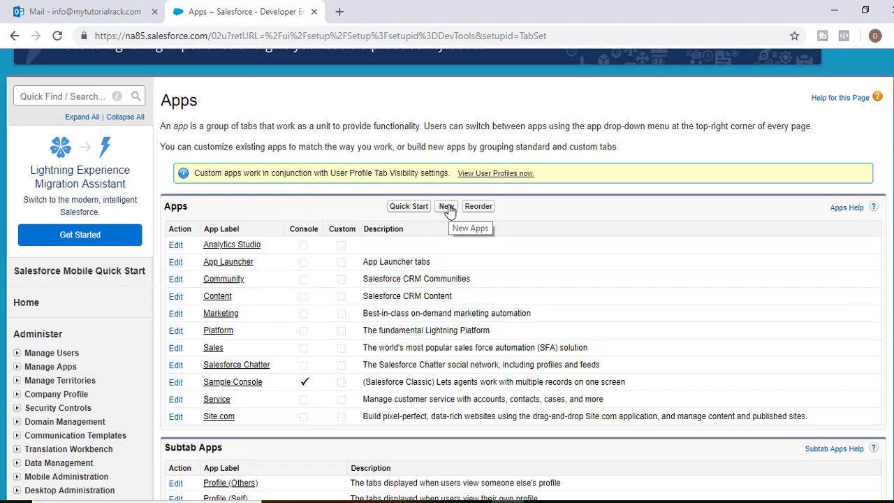
drag(207, 207, 162, 208)
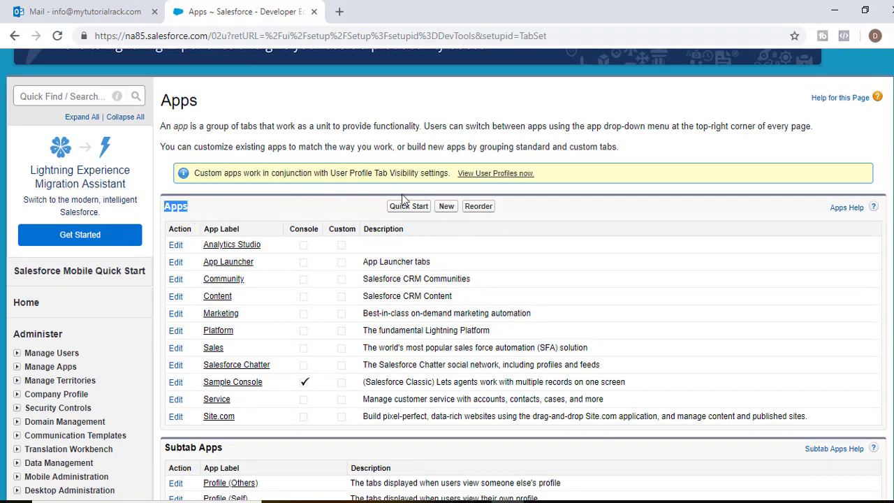
click(446, 208)
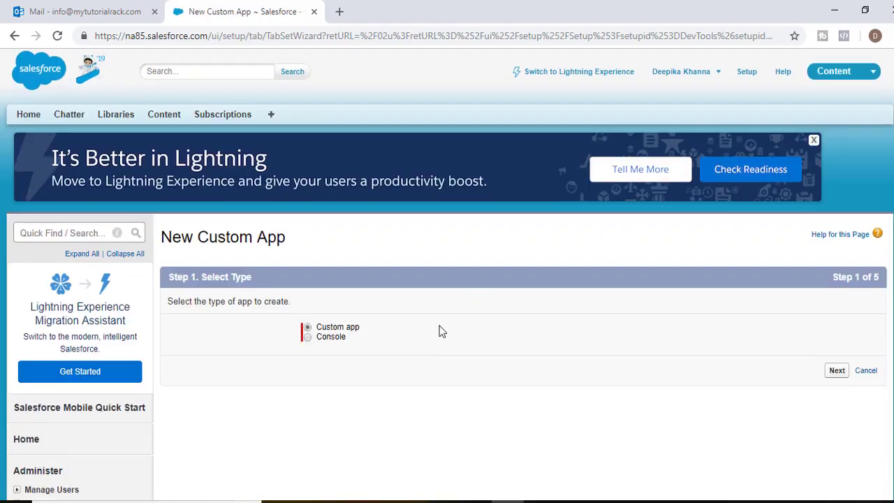
scroll(389, 239, down, 1)
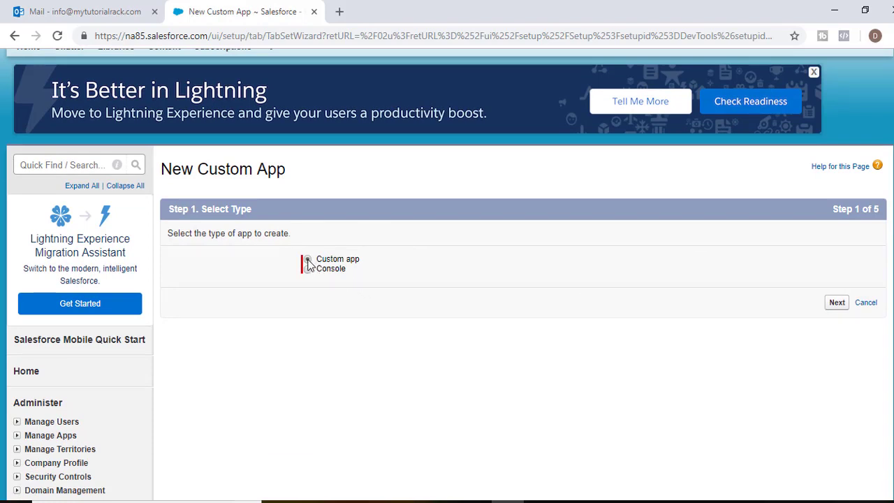
click(838, 303)
Set the app label to "Property Management" and let the app name fill in from it
click(333, 361)
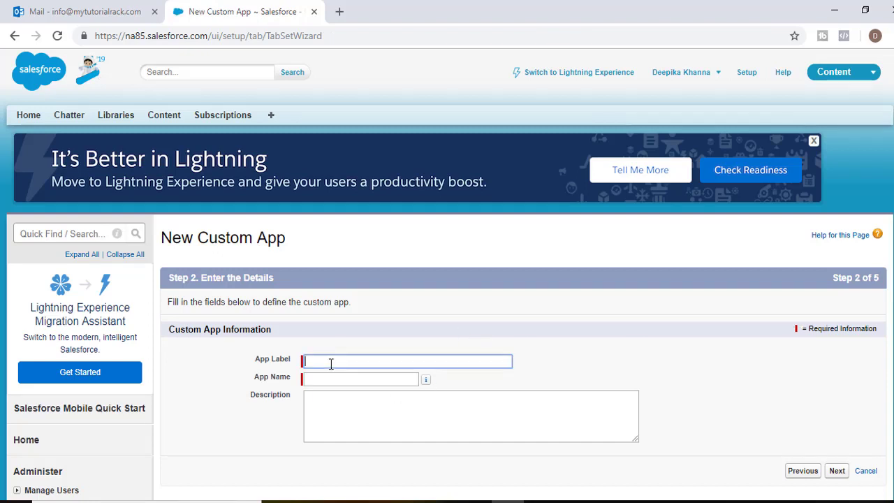
text(Prop)
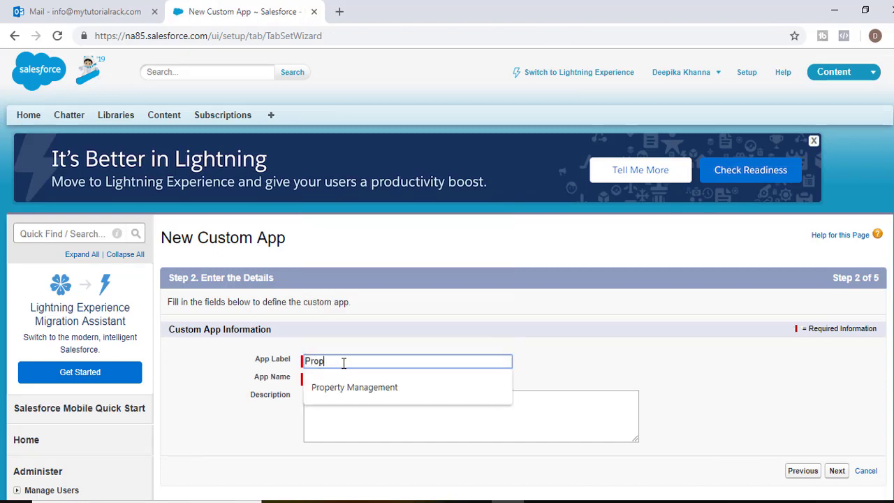
text(erty Management)
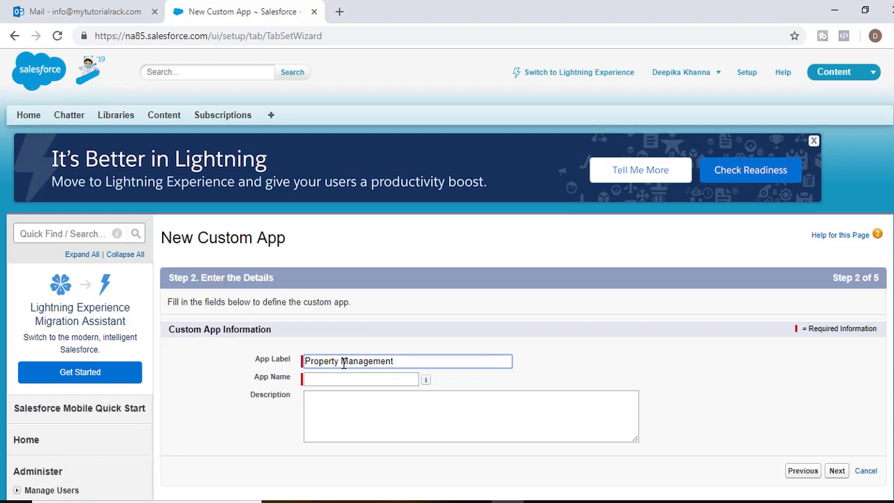
key(Tab)
Enter the app description "It is used to manage the rental units" and continue to the logo step
click(391, 398)
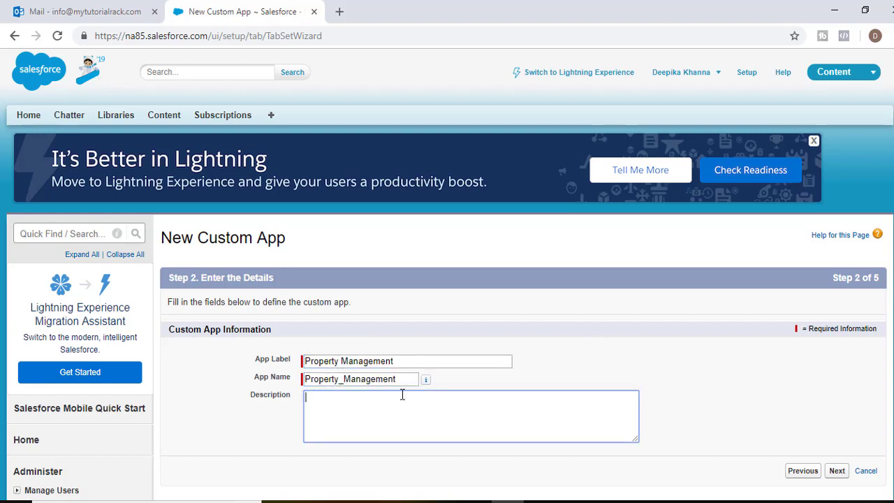
click(405, 379)
click(454, 416)
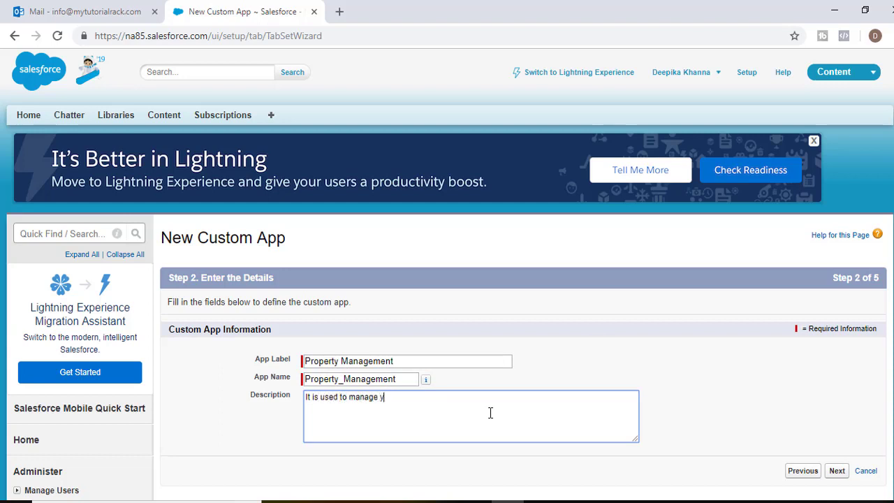
text(It is used to manage the rental units)
click(837, 470)
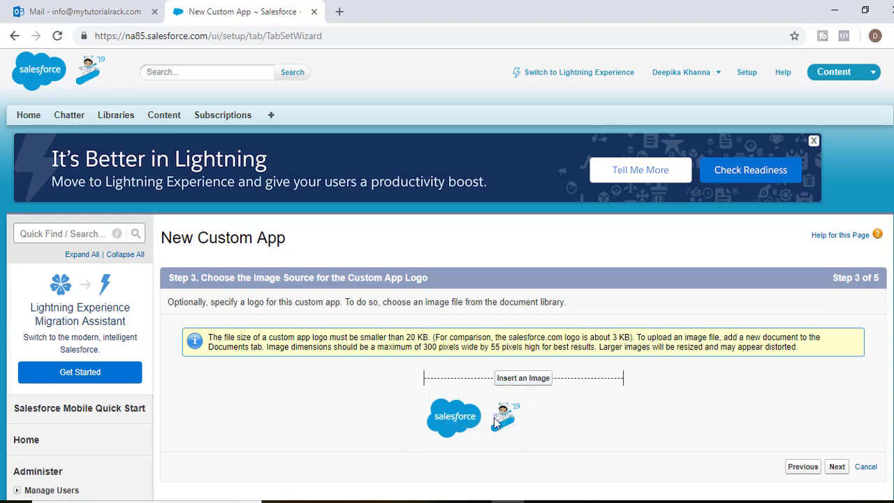
Review the logo file size requirement, keep the default Salesforce logo and continue to the tab selection
scroll(379, 308, down, 1)
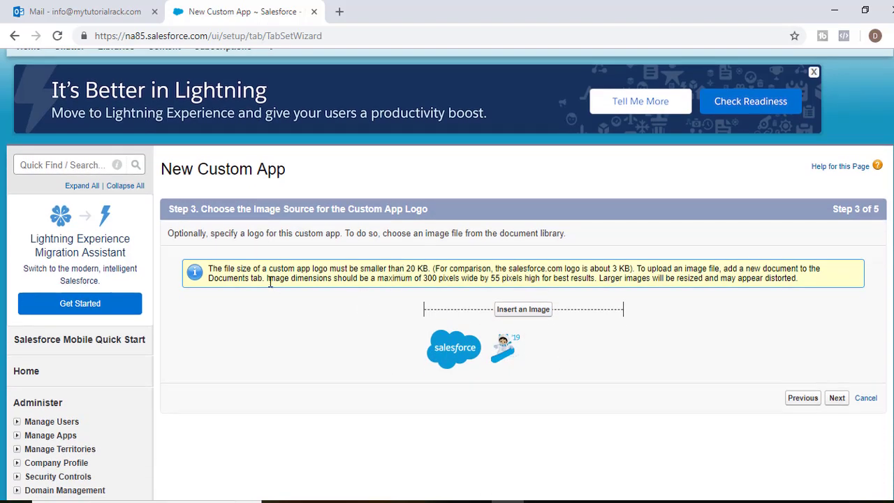
drag(378, 269, 431, 269)
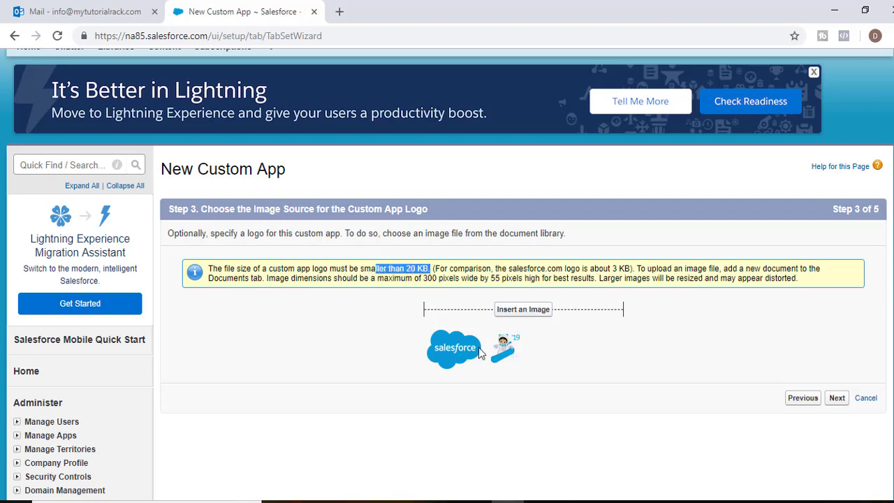
click(838, 398)
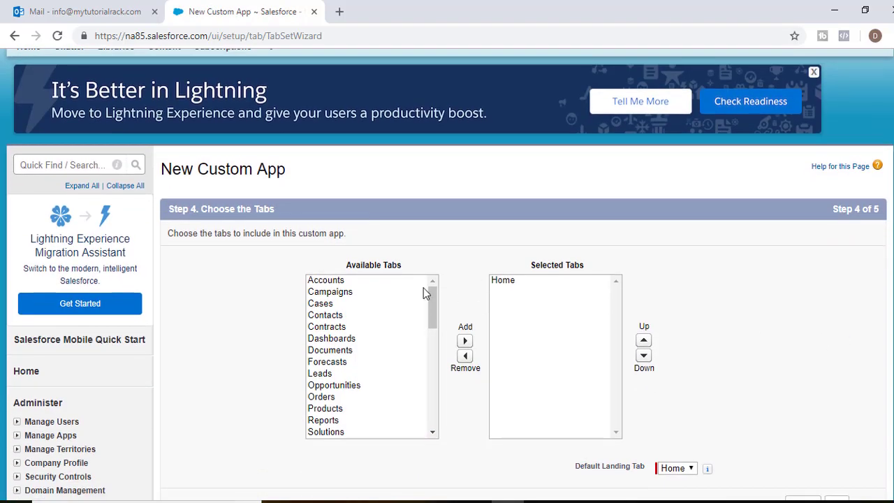
Add the Contacts and Reports tabs to the app's selected tabs, keep Home as default landing tab and continue
drag(433, 303, 433, 292)
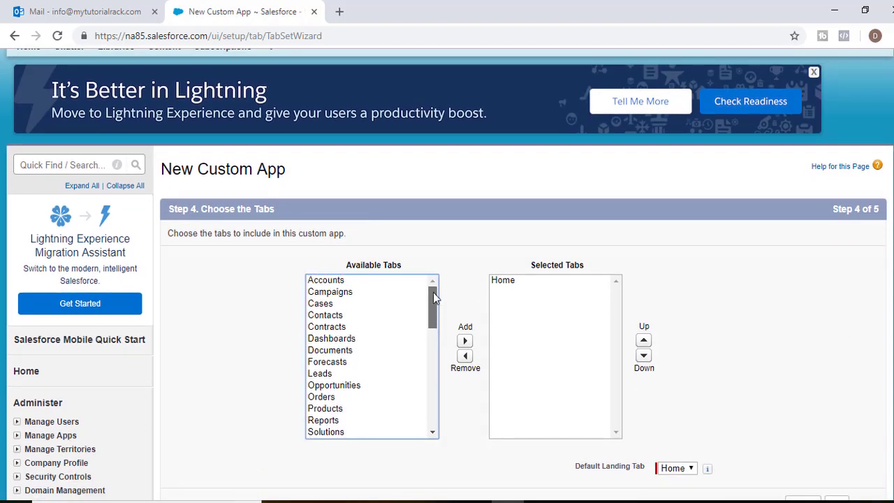
click(346, 317)
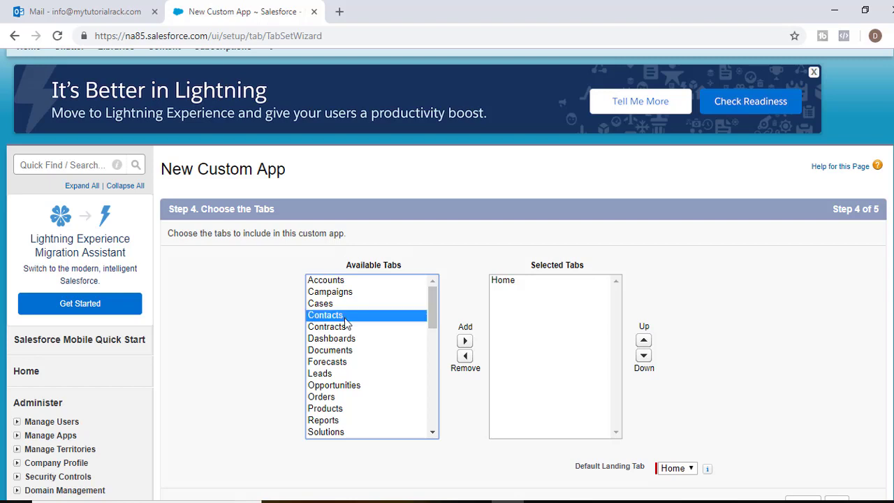
click(465, 342)
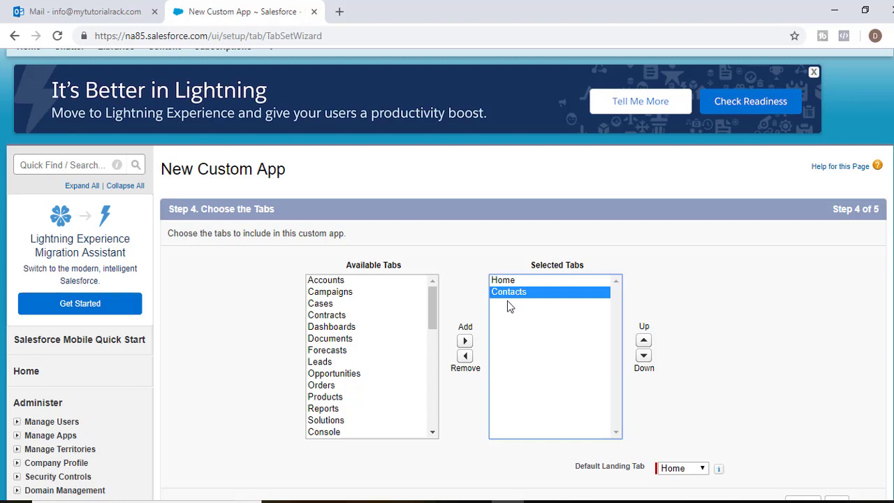
click(338, 409)
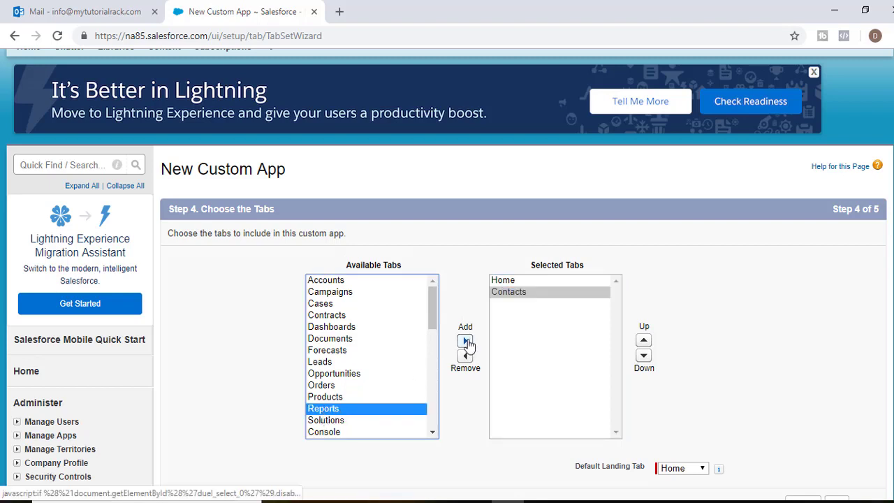
click(466, 342)
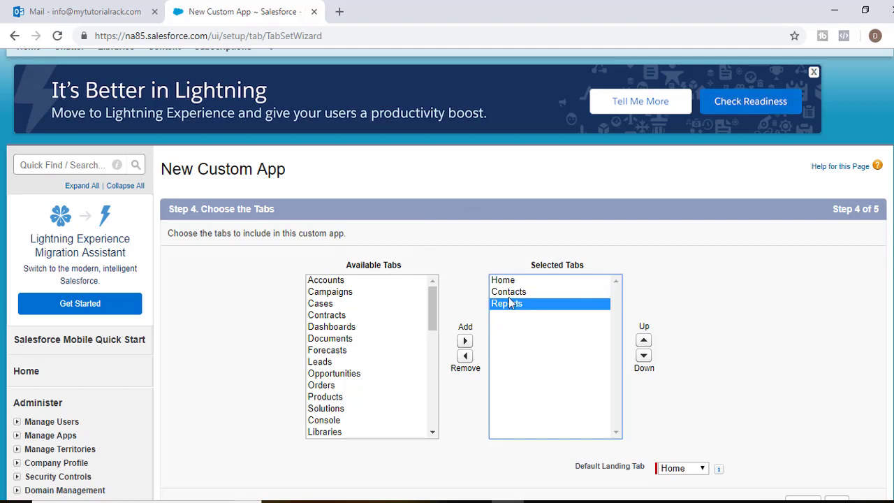
scroll(497, 423, down, 2)
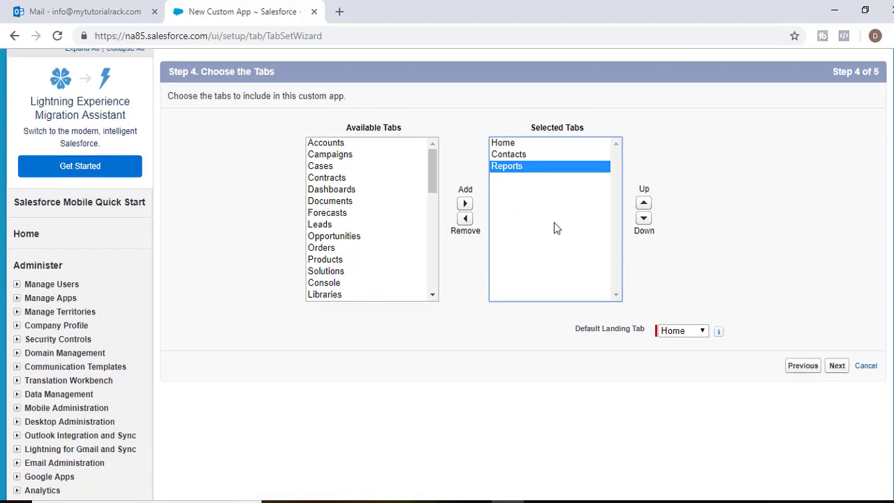
click(837, 366)
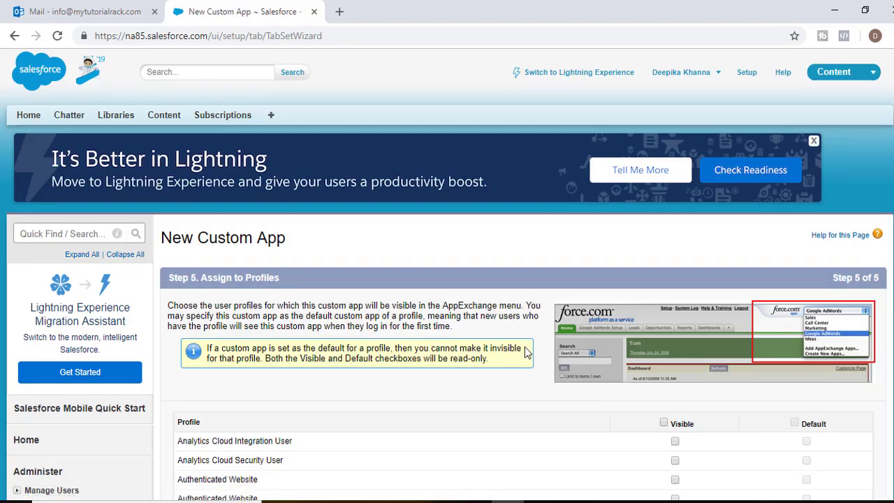
Make the custom app visible to all user profiles and save it
scroll(186, 275, down, 2)
scroll(218, 391, down, 2)
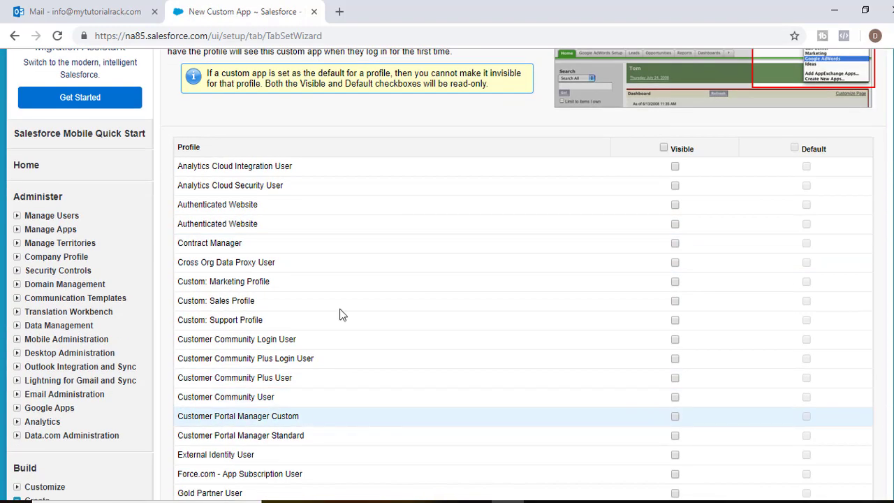
click(664, 148)
scroll(825, 470, down, 4)
scroll(824, 464, down, 3)
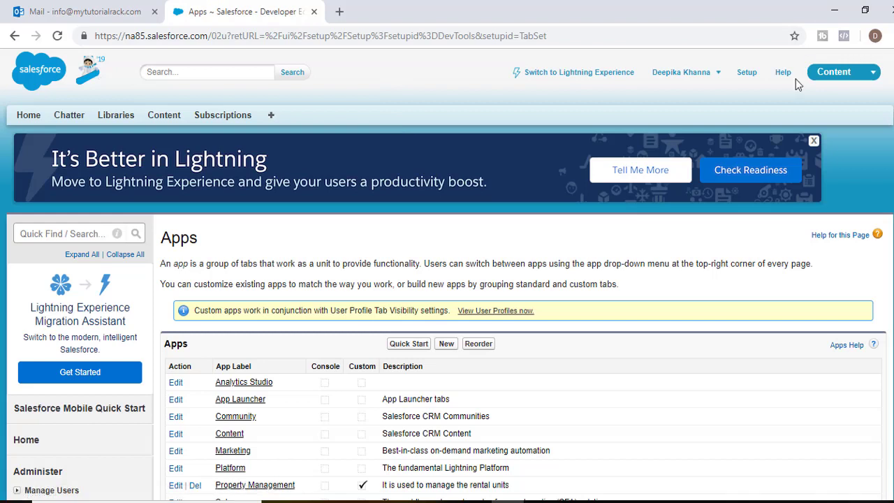
Switch to the Property Management app and open its Contacts and Reports tabs, declining the Reports tour
click(858, 71)
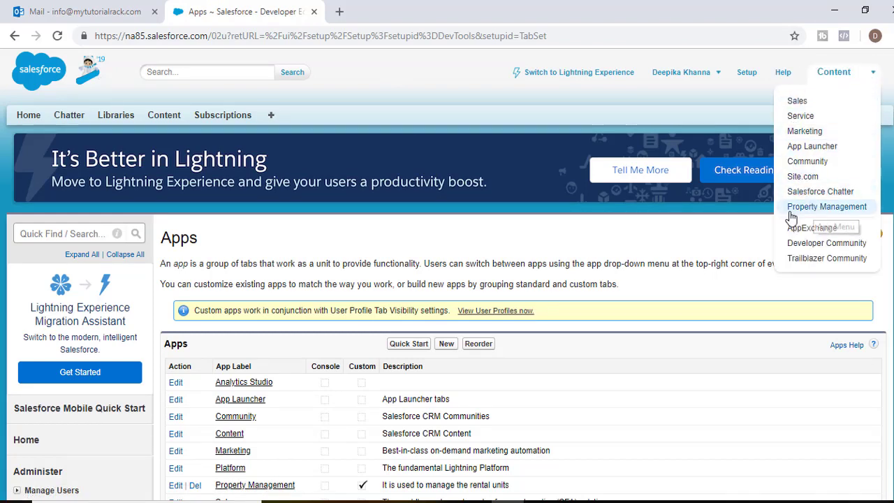
click(842, 208)
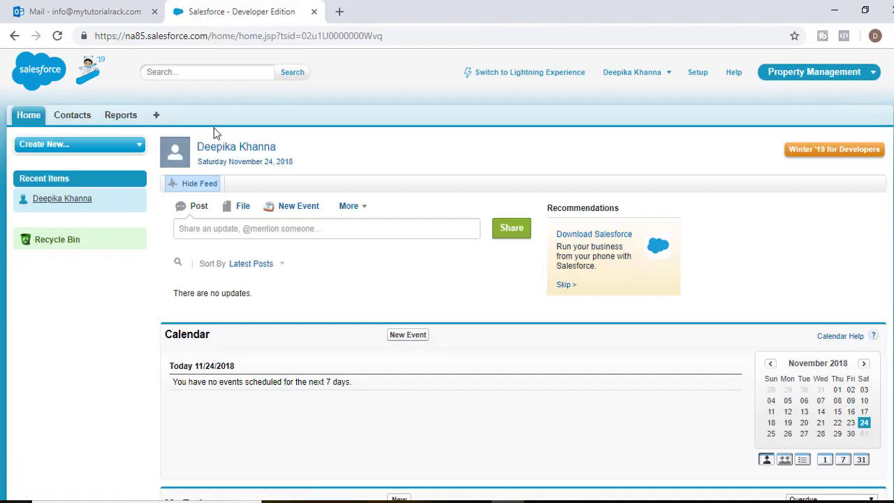
click(74, 116)
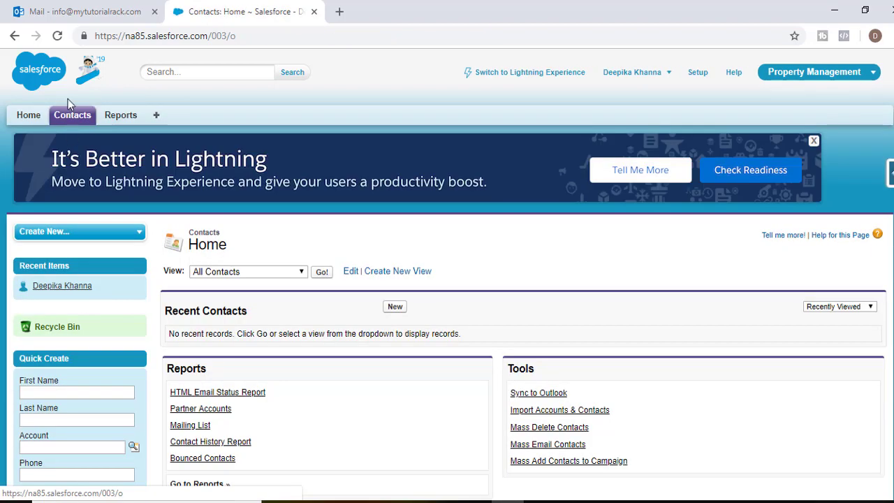
click(117, 116)
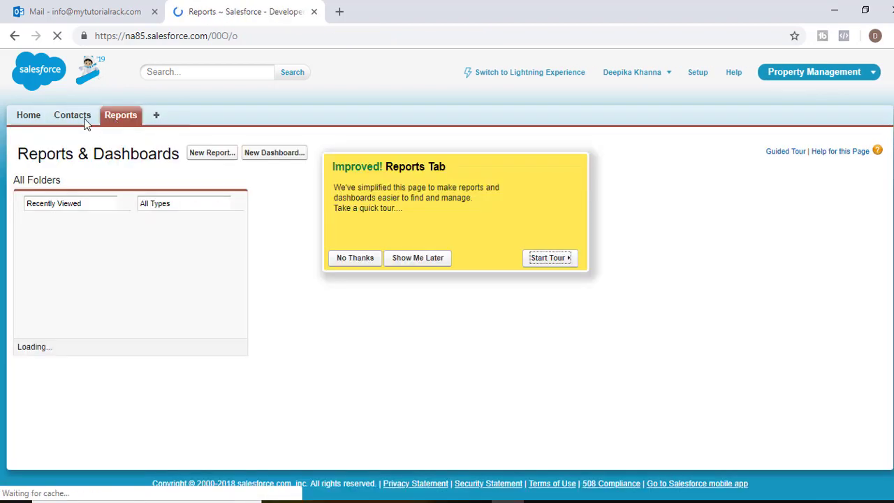
click(347, 259)
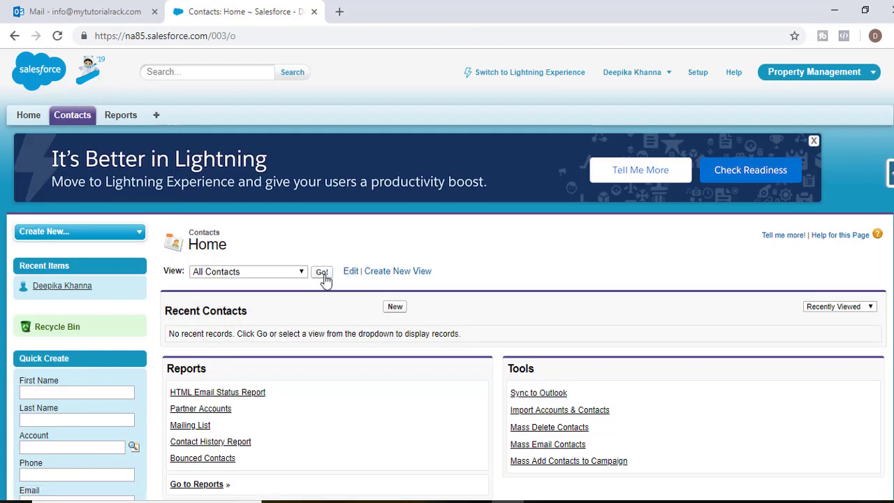
Display the All Contacts view, look through its records and check the apps available for switching
click(322, 273)
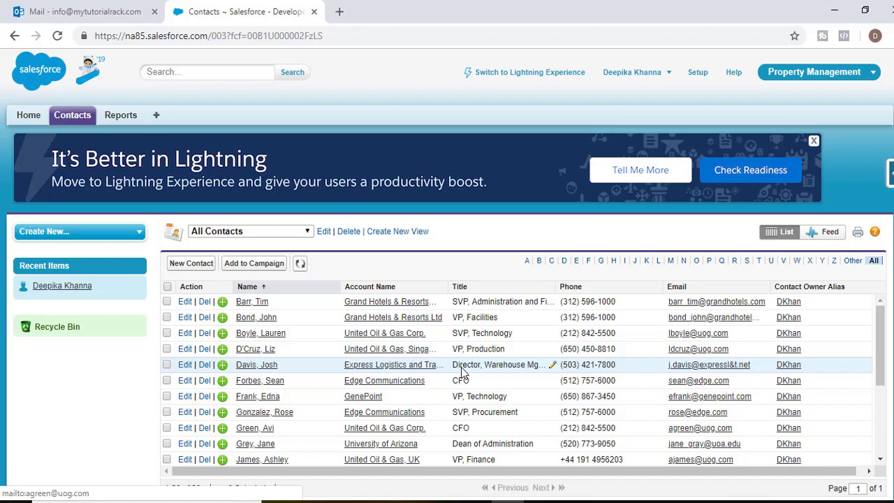
scroll(305, 349, down, 3)
scroll(334, 384, up, 3)
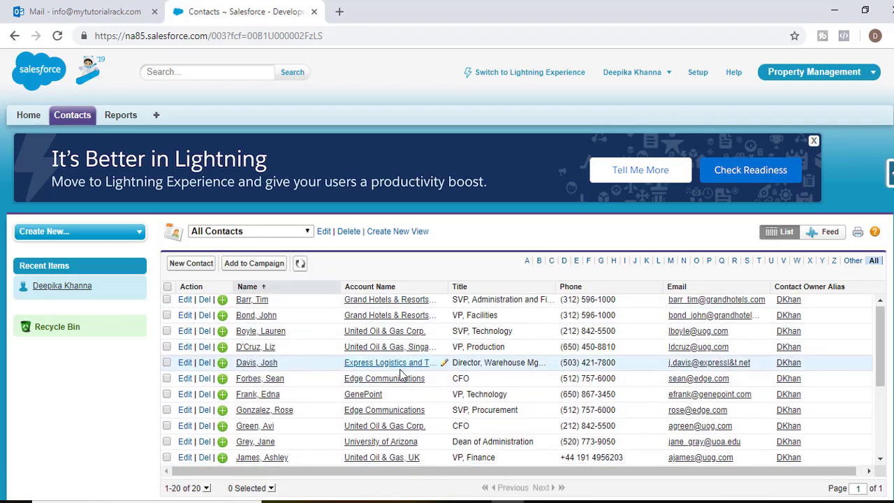
scroll(402, 376, down, 2)
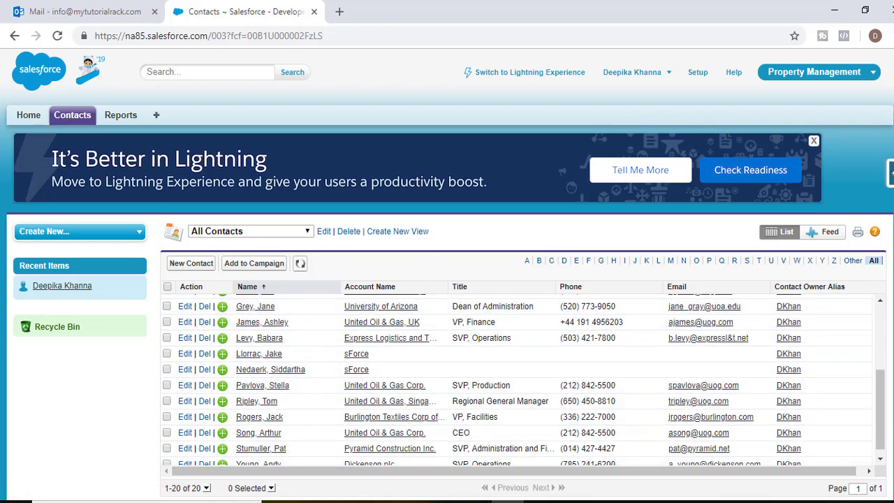
scroll(443, 393, up, 3)
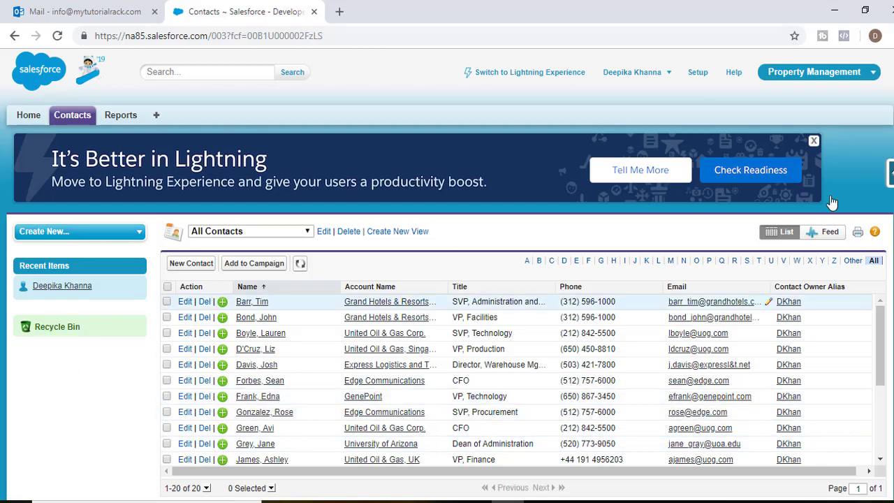
click(843, 72)
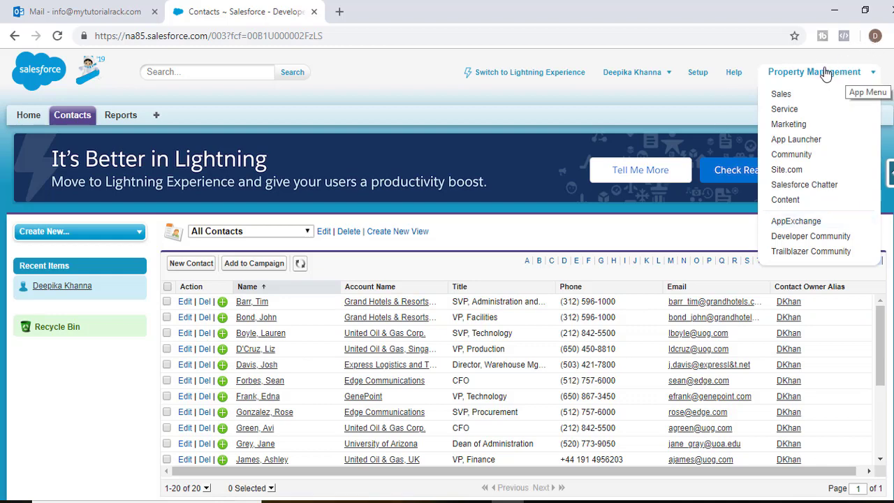
click(639, 91)
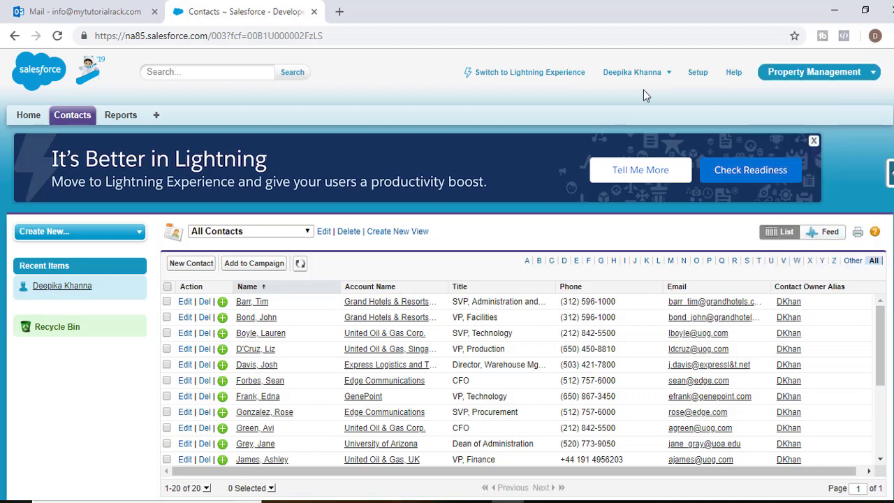